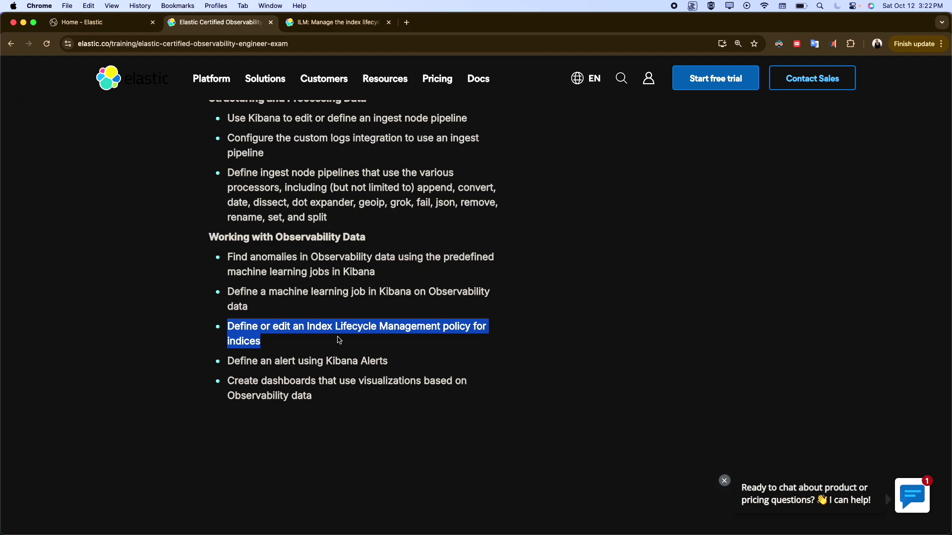
Review the ILM documentation page and the exam objective on defining or editing an Index Lifecycle Management policy
left_click(337, 23)
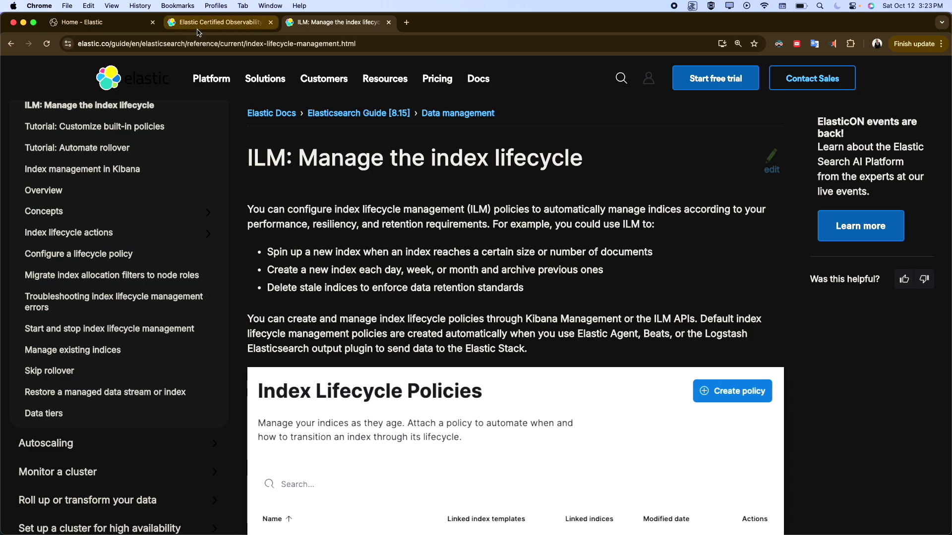
left_click(132, 27)
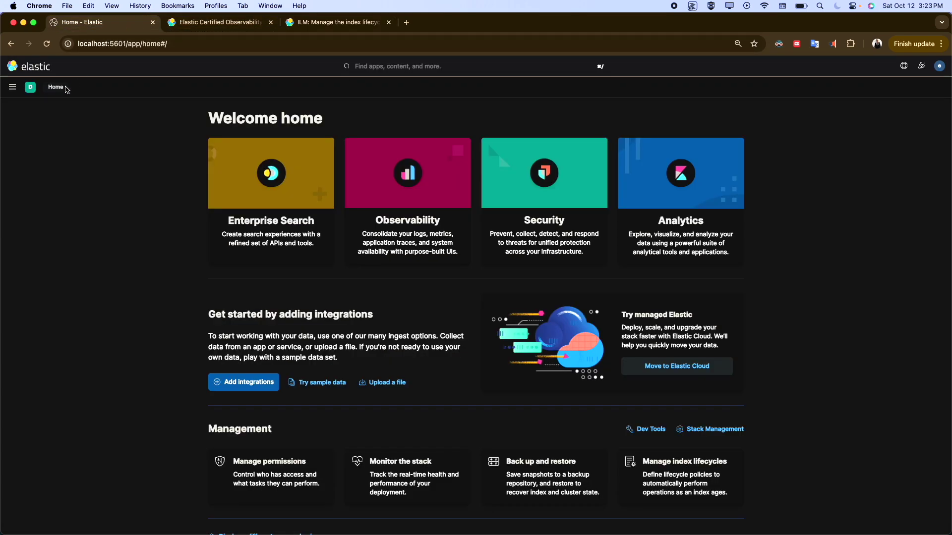
left_click(250, 22)
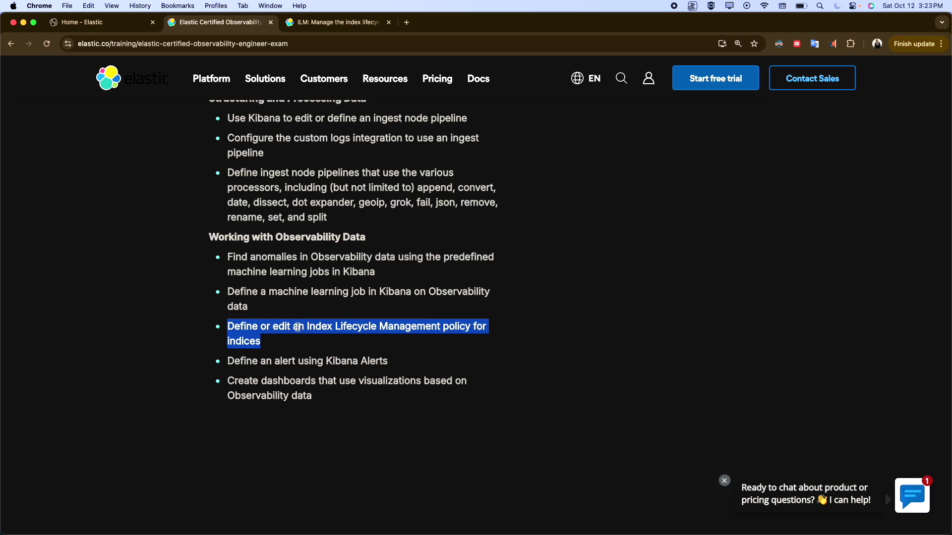
Switch to Kibana and open the Index Lifecycle Policies page in Stack Management
left_click(94, 22)
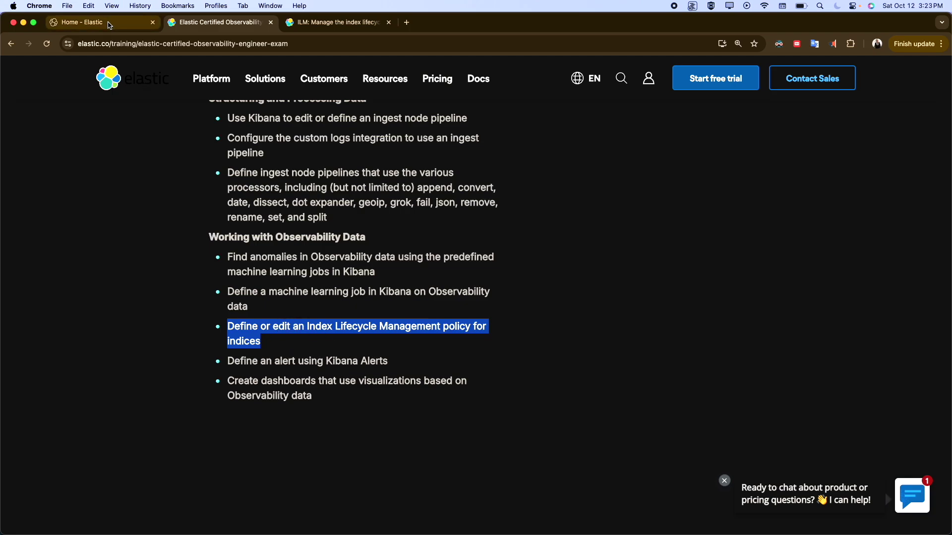
left_click(13, 87)
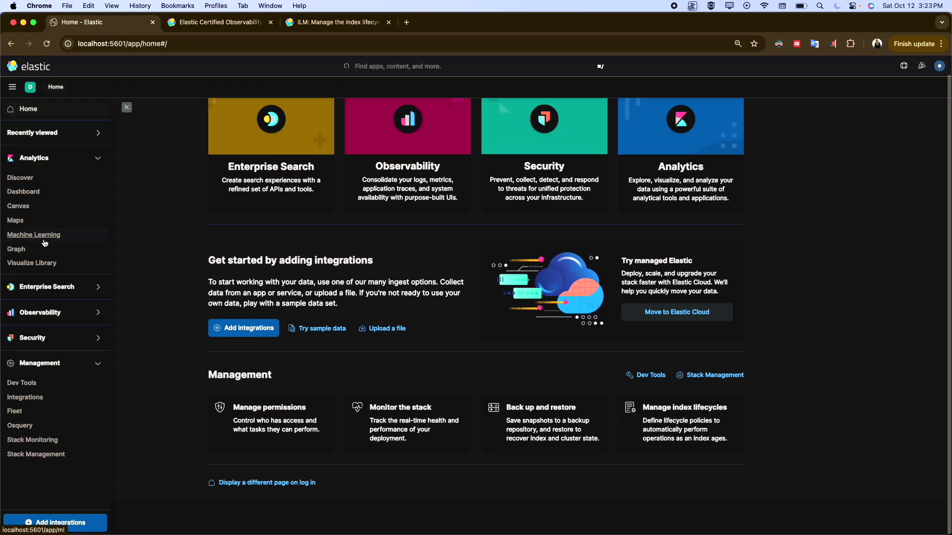
left_click(40, 456)
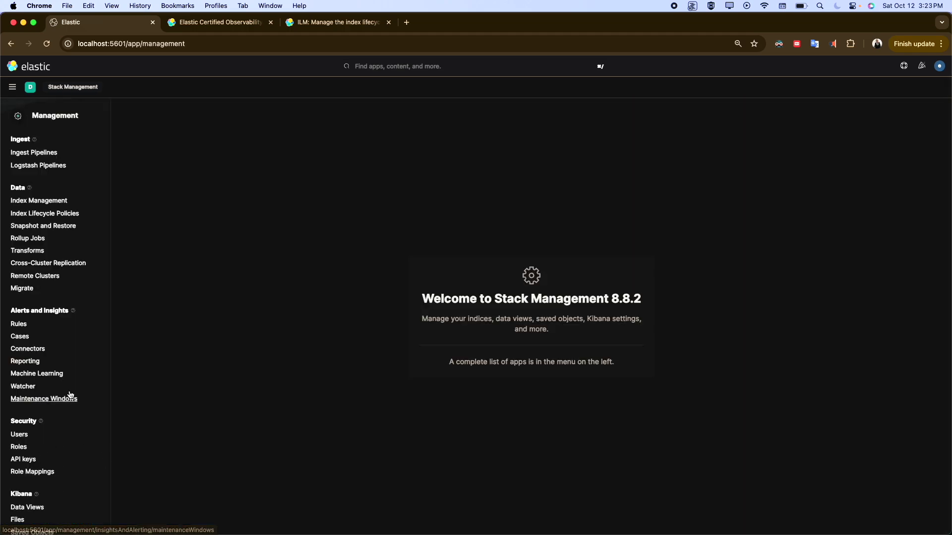
left_click(32, 218)
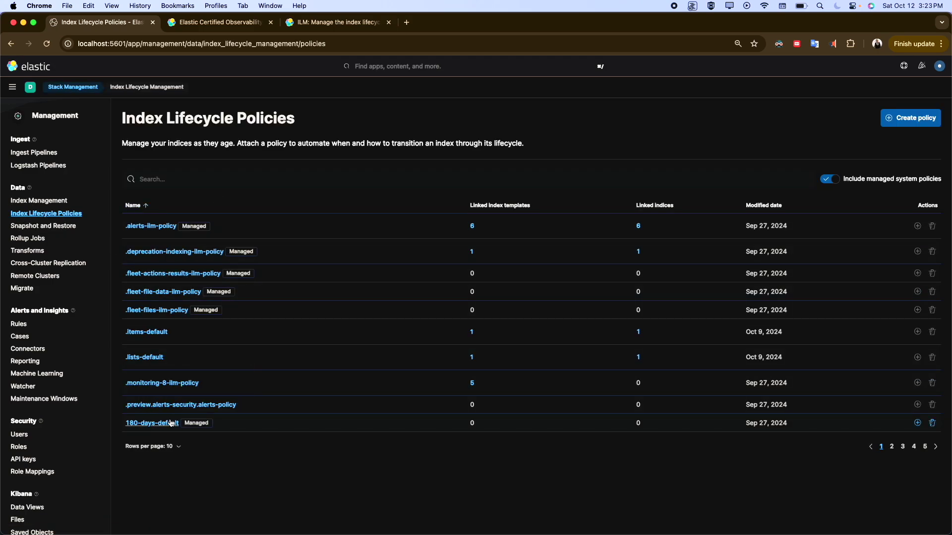
Open the 180-days-default policy and examine its lifecycle phases and their timings
left_click(153, 424)
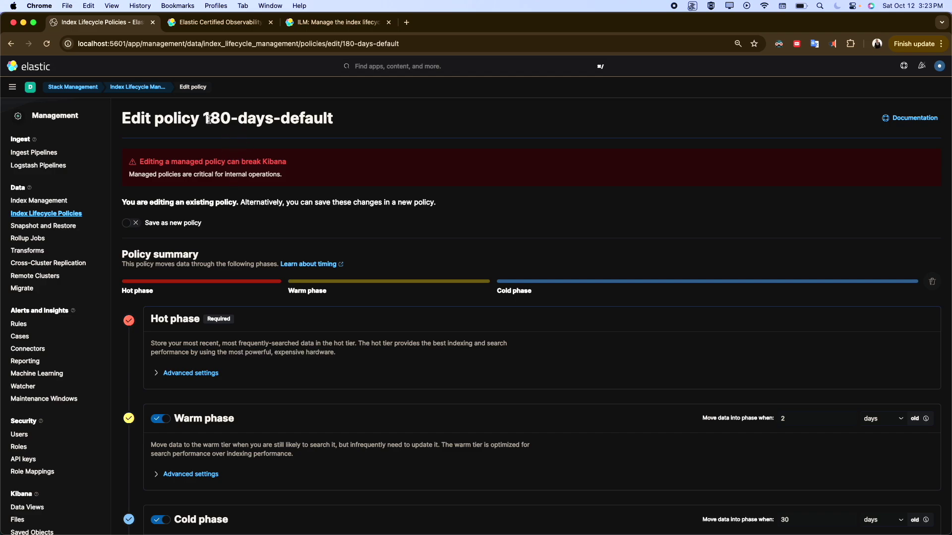
left_click_drag(207, 120, 336, 126)
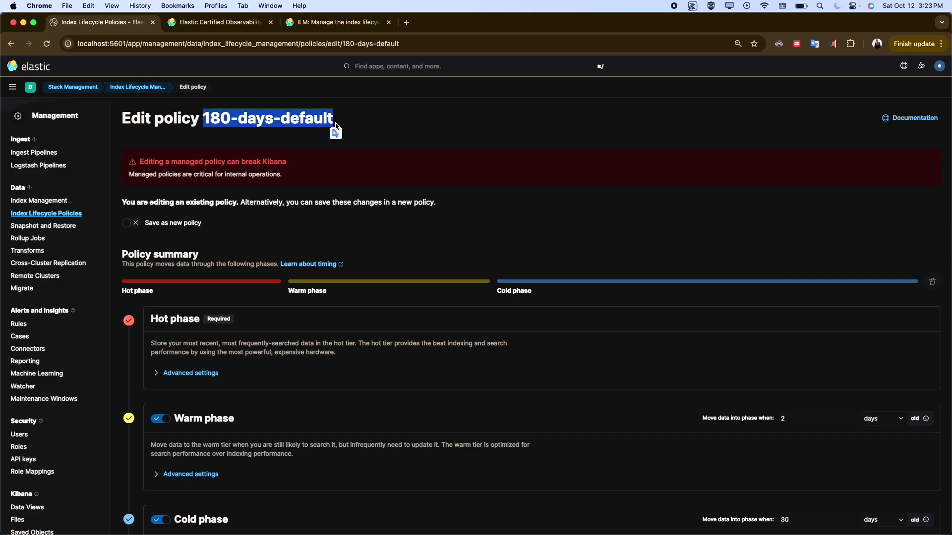
scroll(411, 297, "down", 3)
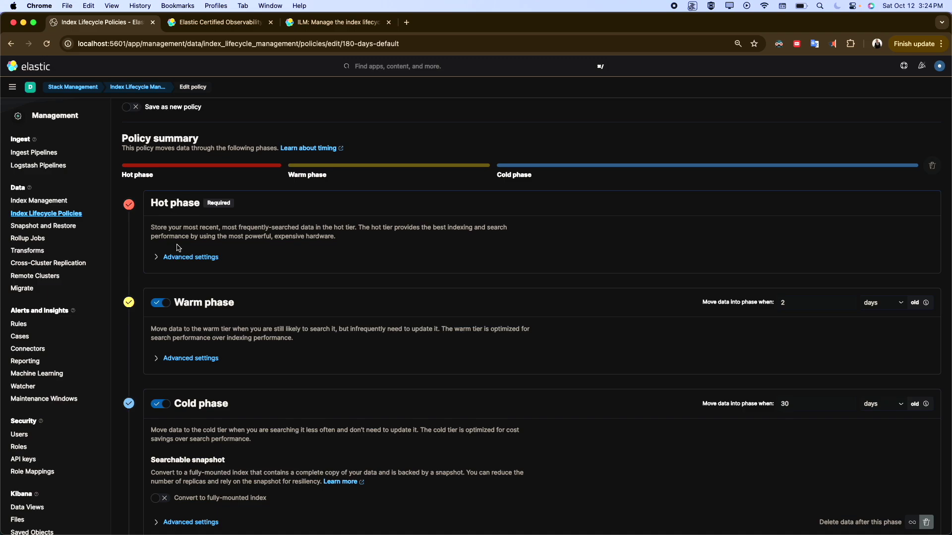
scroll(185, 350, "down", 6)
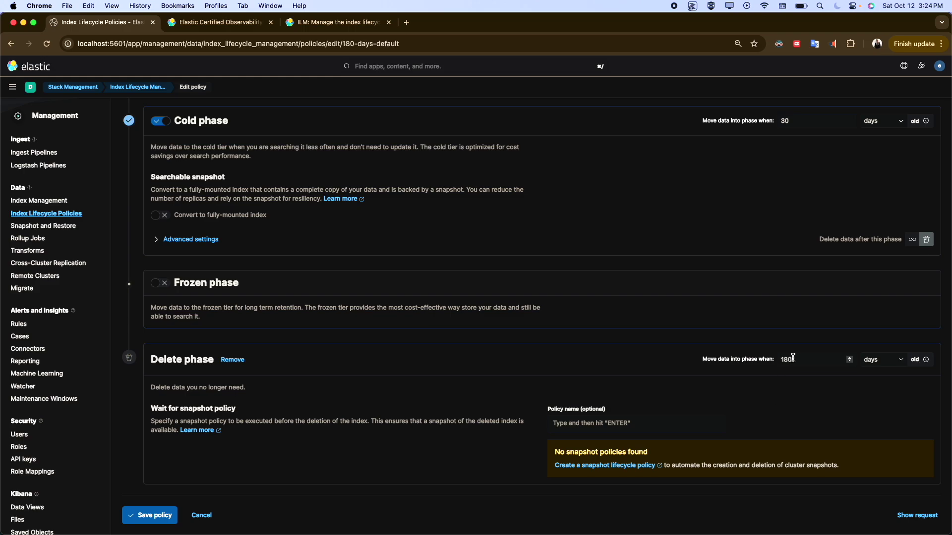
scroll(542, 339, "up", 8)
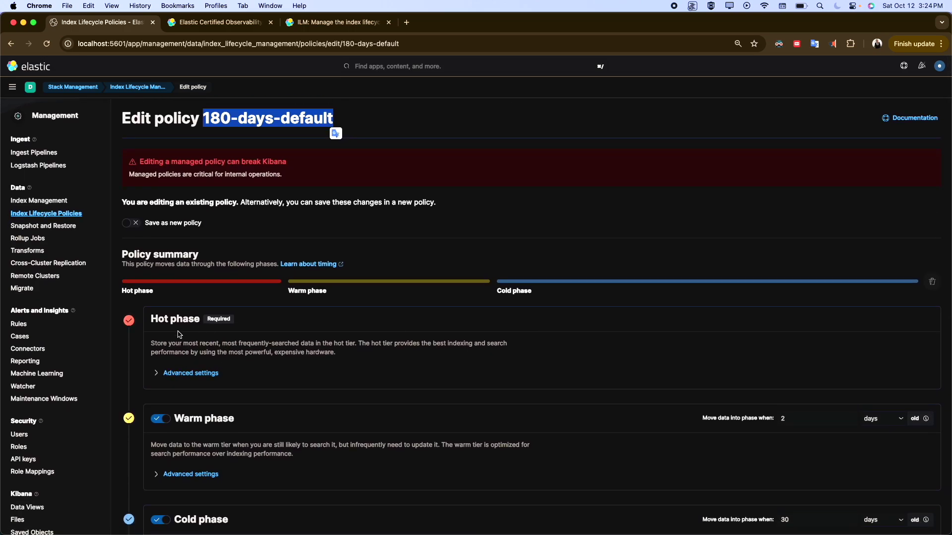
Examine the hot phase's advanced settings, including the rollover defaults, and collapse them again
left_click(158, 374)
scroll(237, 382, "down", 4)
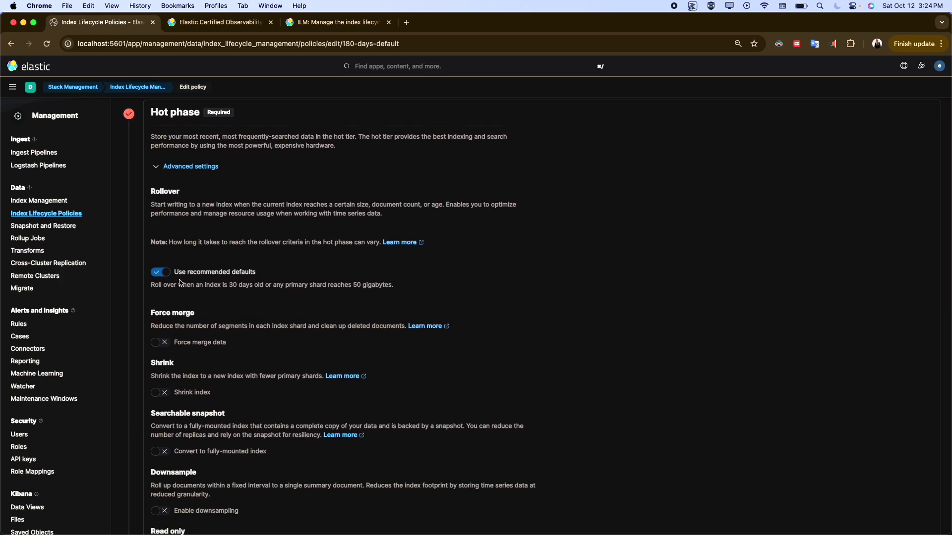
scroll(201, 271, "up", 3)
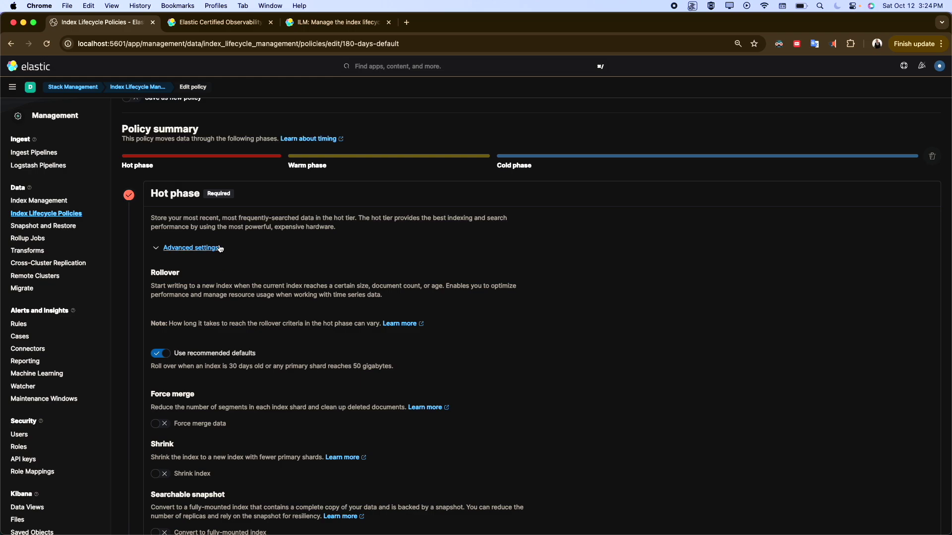
left_click(159, 249)
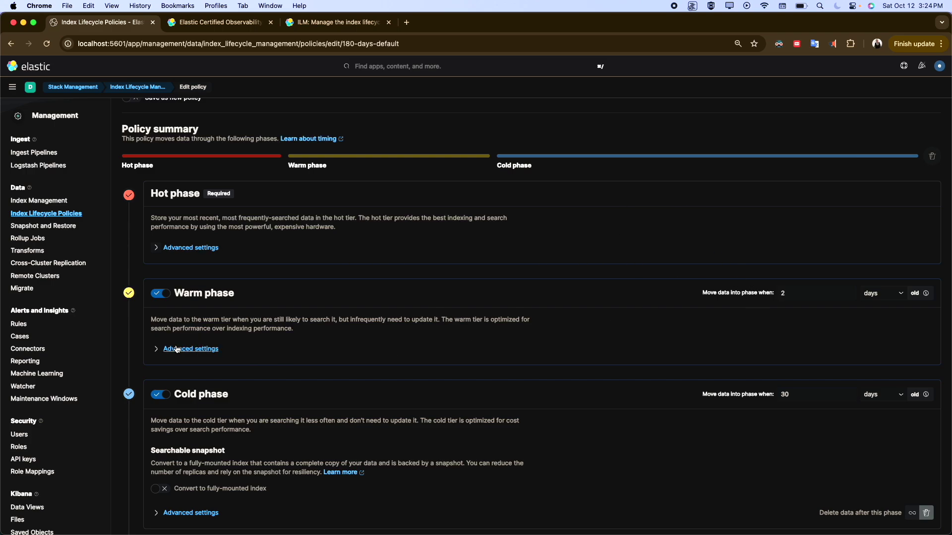
Examine the warm phase's advanced settings, including shrink, force merge and downsampling, and collapse them again
left_click(156, 349)
scroll(255, 375, "down", 5)
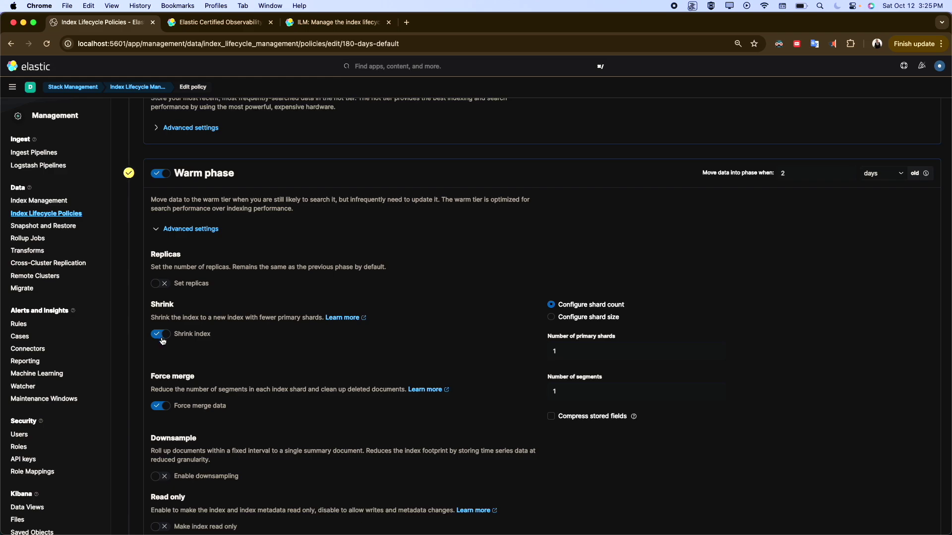
scroll(208, 370, "down", 3)
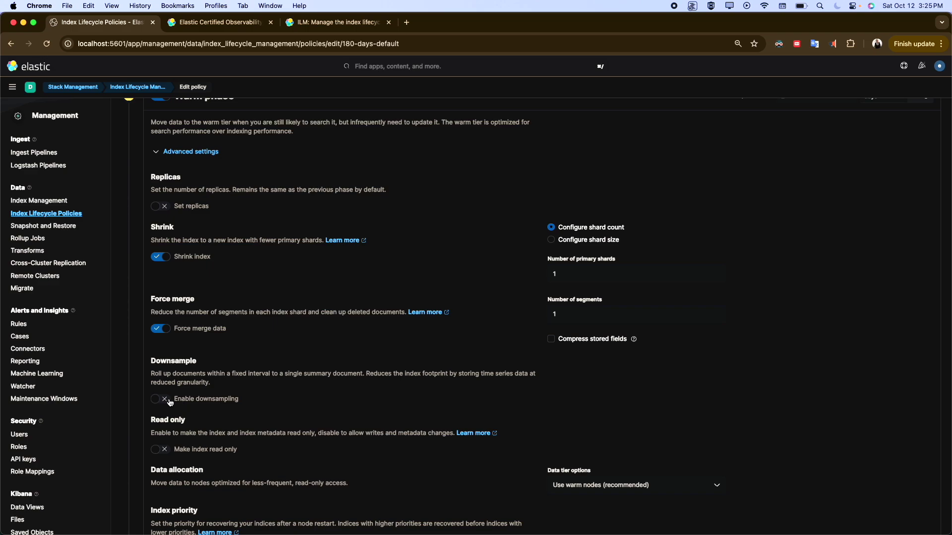
scroll(172, 448, "up", 2)
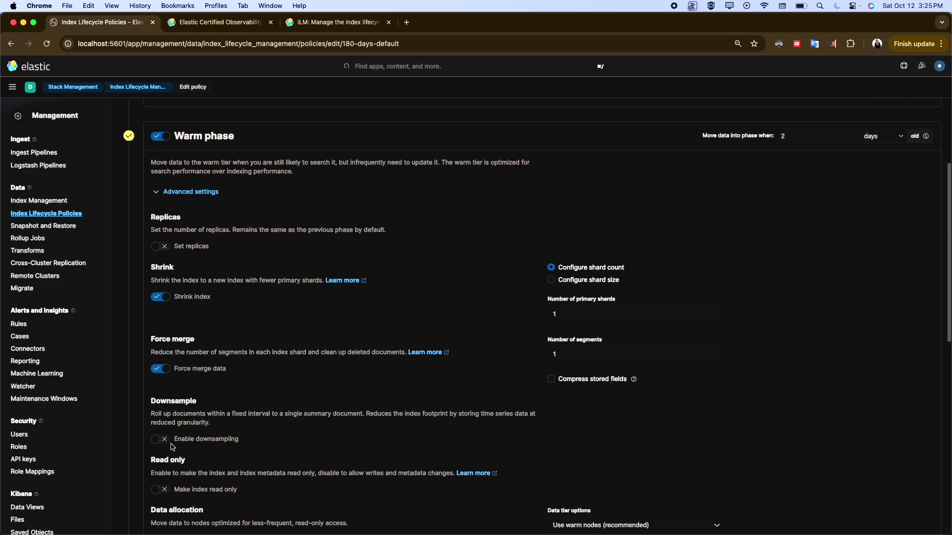
scroll(172, 447, "up", 5)
left_click(154, 294)
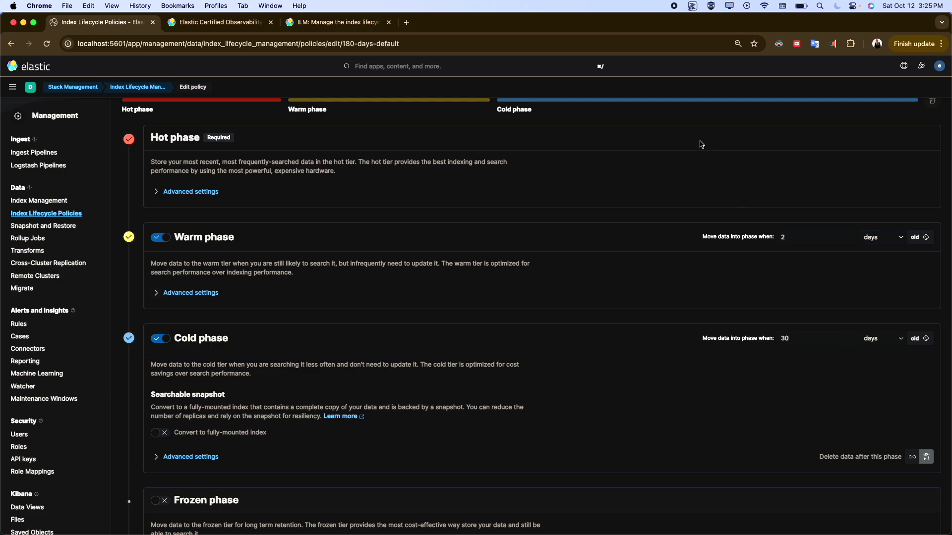
scroll(641, 173, "up", 1)
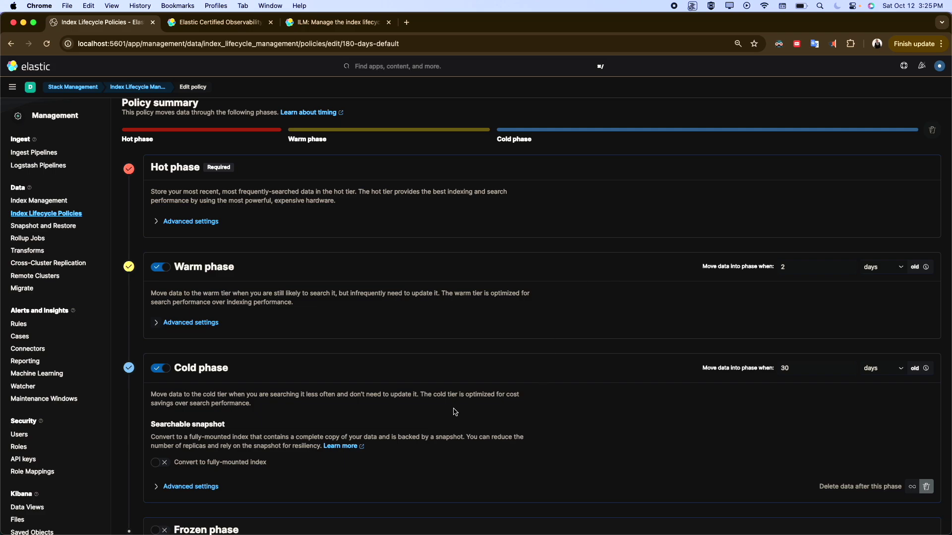
Examine the cold phase's advanced settings and compare them with the neighbouring warm, frozen and delete phases
scroll(416, 385, "down", 5)
left_click(183, 355)
scroll(172, 430, "down", 6)
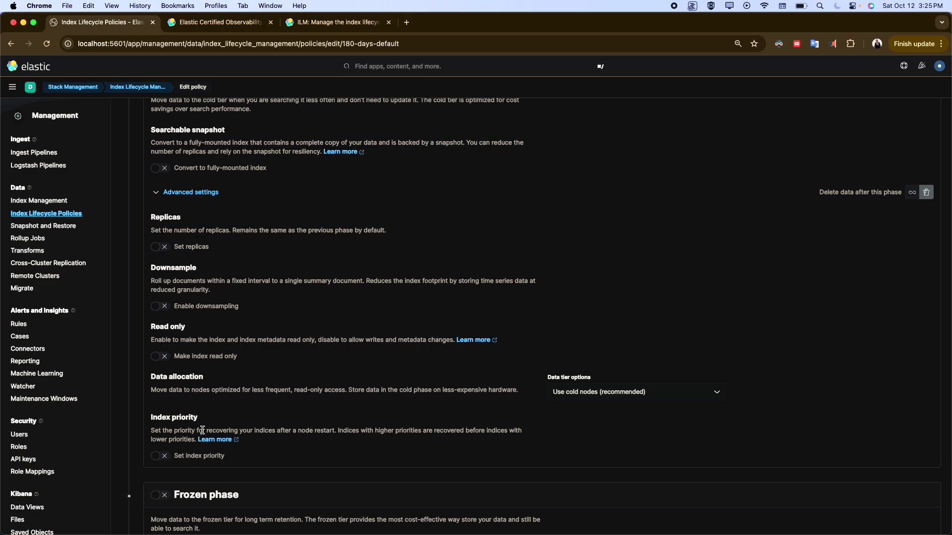
scroll(195, 269, "up", 4)
scroll(195, 270, "down", 4)
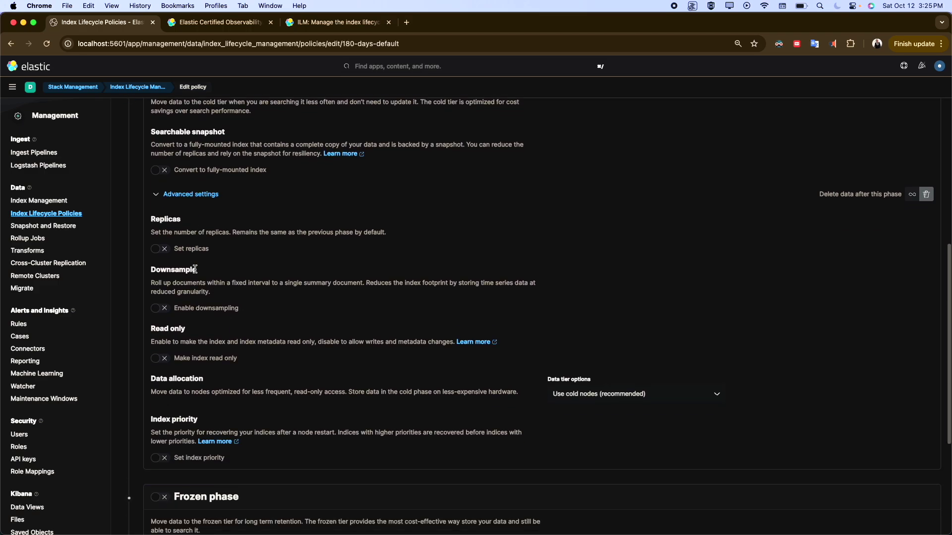
scroll(170, 406, "down", 5)
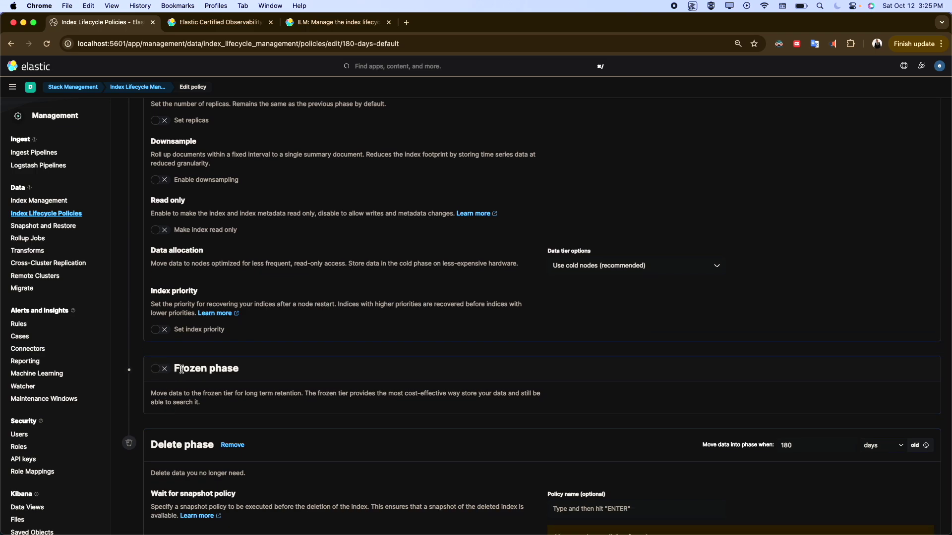
scroll(208, 233, "up", 13)
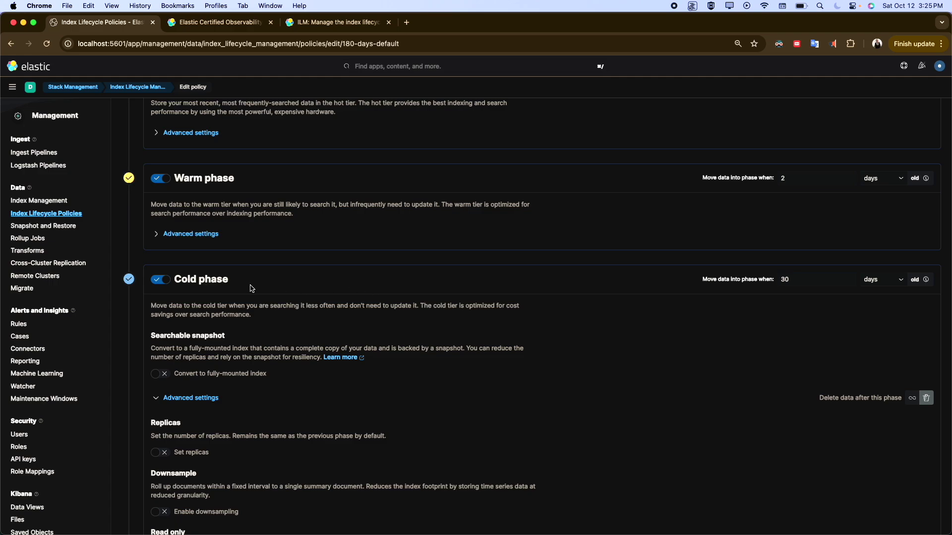
scroll(233, 290, "down", 5)
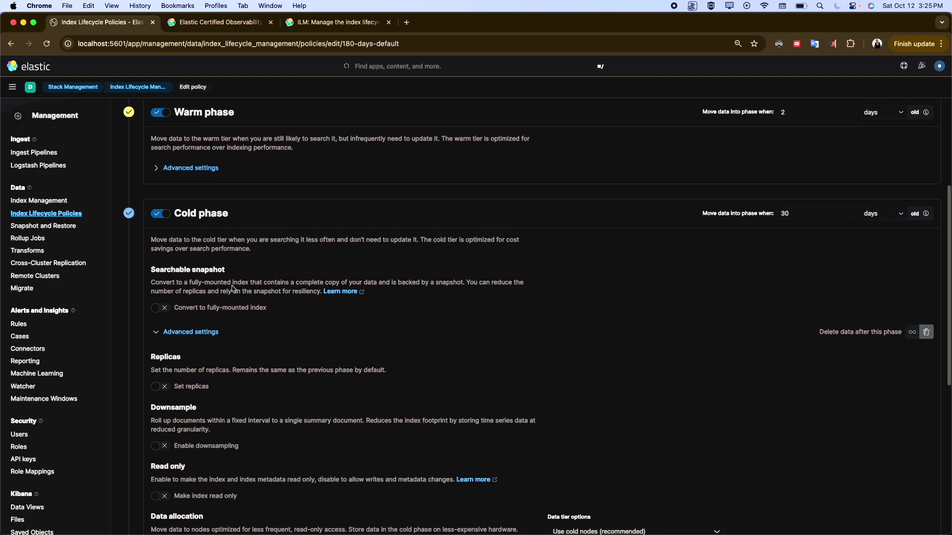
scroll(233, 289, "down", 3)
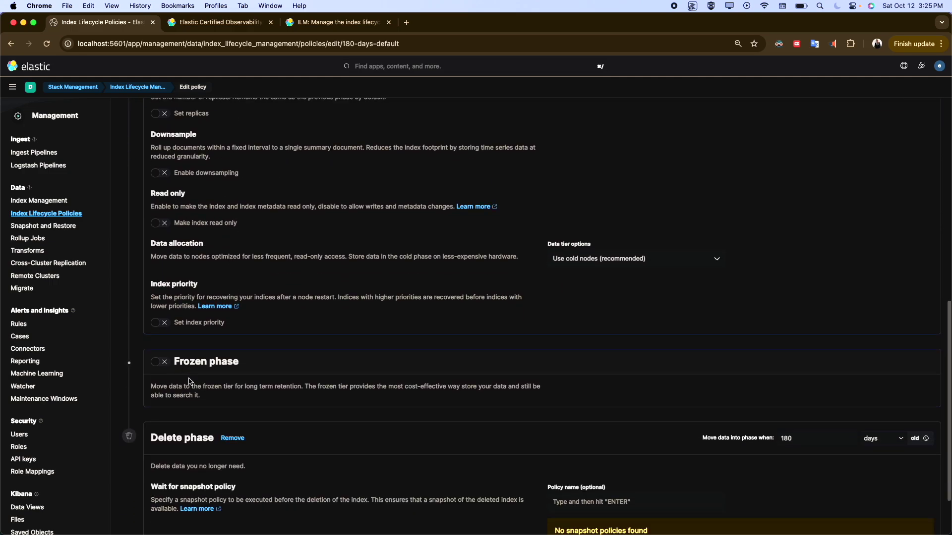
scroll(185, 365, "up", 7)
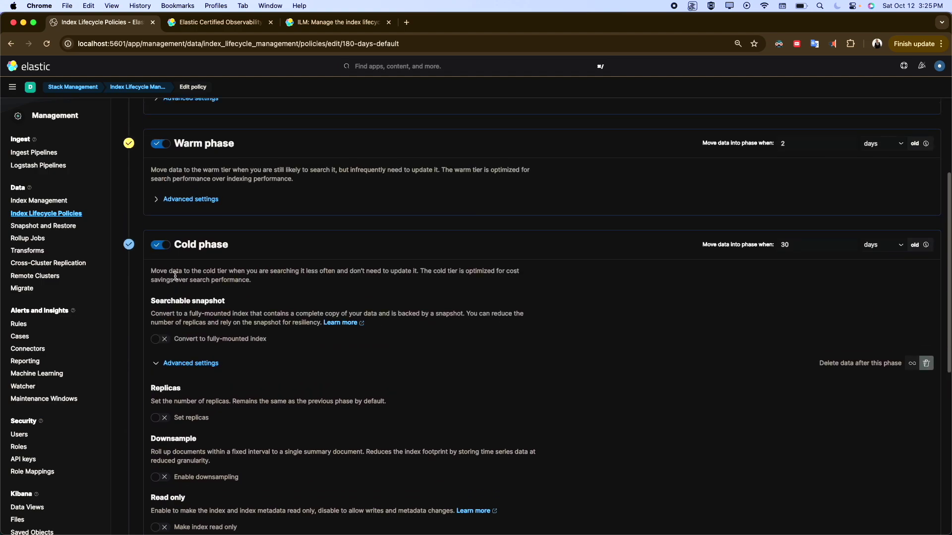
Try disabling the policy's warm and cold phases and enabling the frozen phase
left_click(167, 249)
left_click(166, 249)
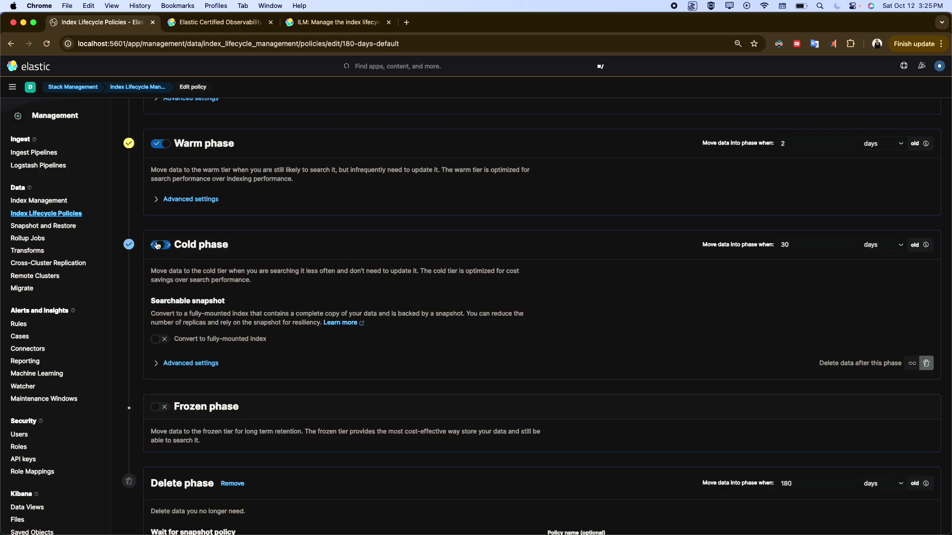
left_click(166, 249)
left_click(166, 249)
scroll(168, 269, "up", 4)
left_click(159, 326)
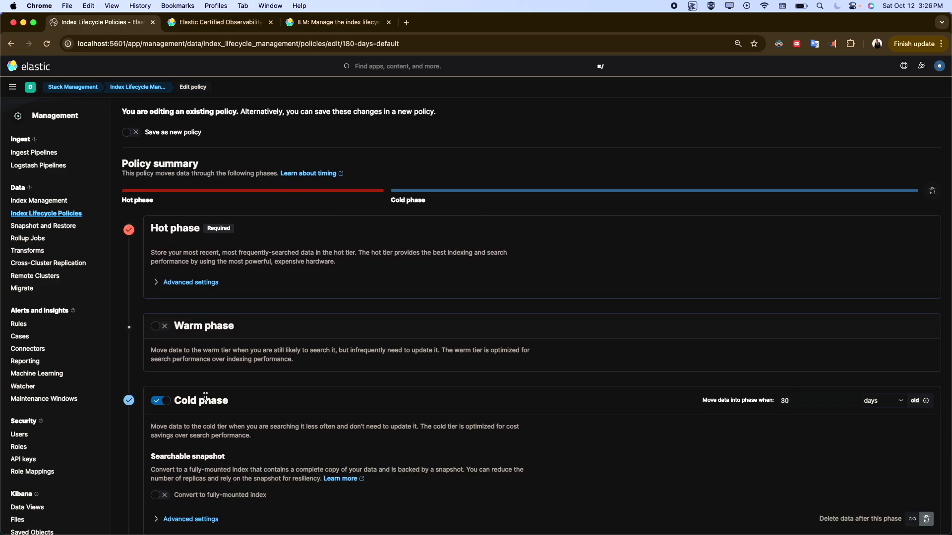
left_click(160, 400)
left_click(158, 473)
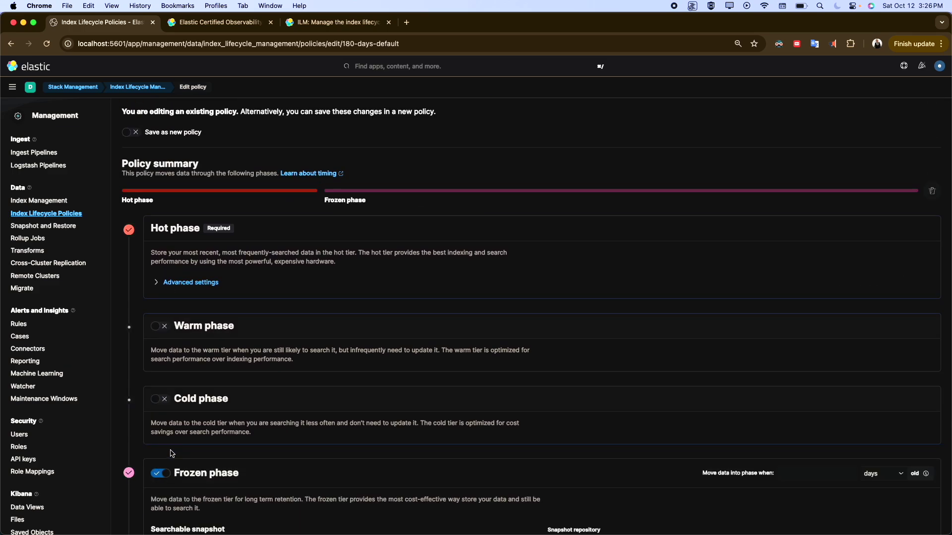
Examine the frozen and delete phase settings, and return to the Index Lifecycle Policies list without saving the policy
scroll(183, 332, "down", 10)
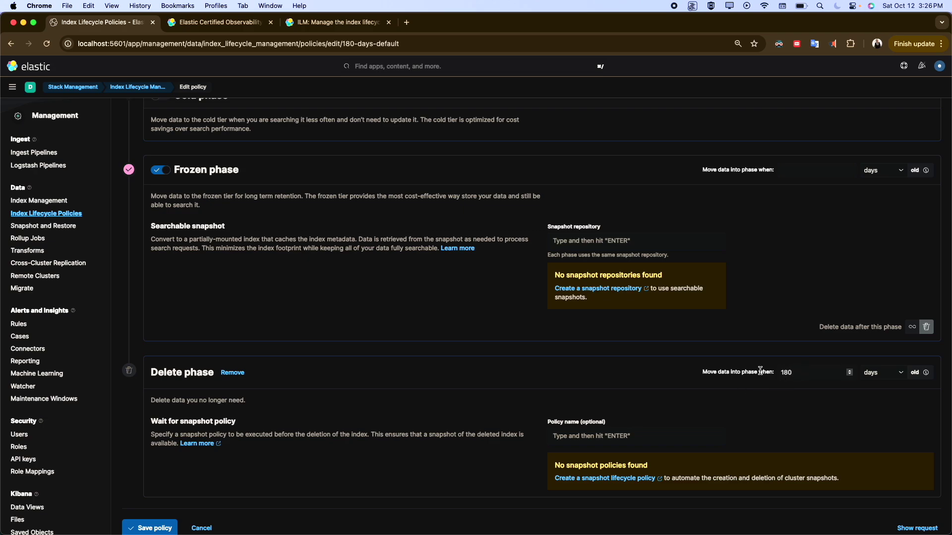
left_click(614, 440)
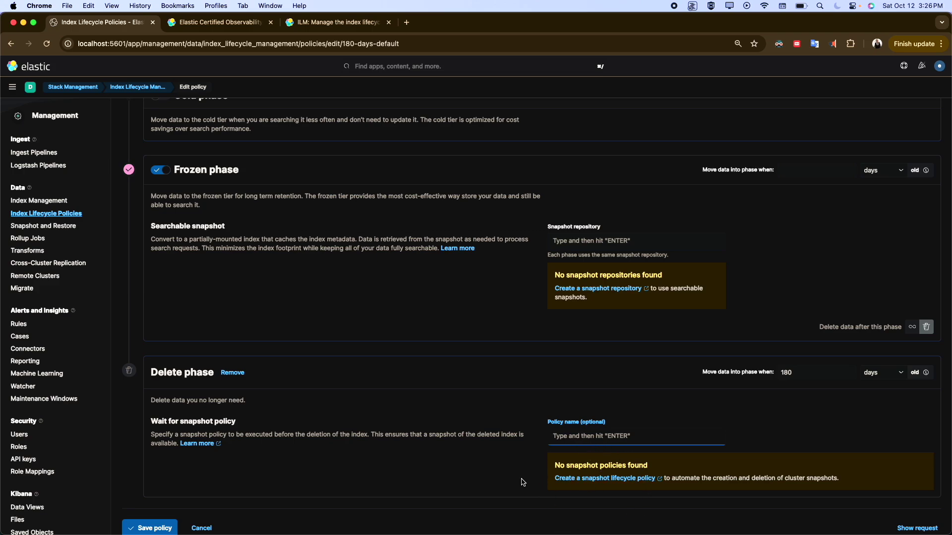
scroll(416, 455, "down", 1)
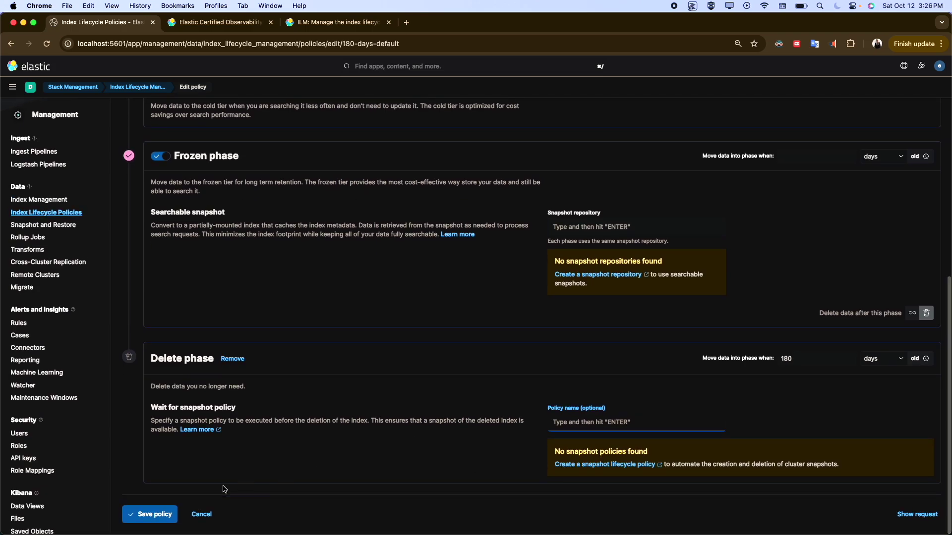
left_click(198, 517)
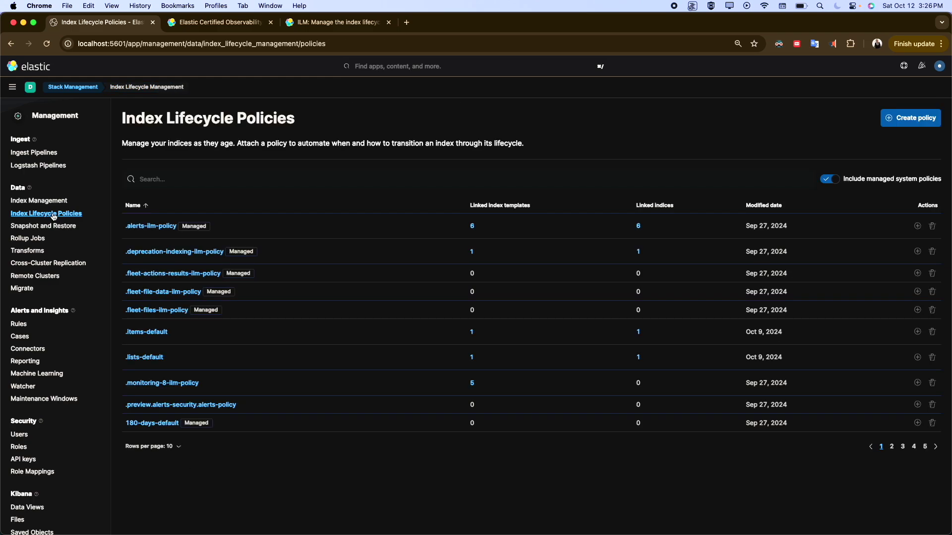
left_click(51, 216)
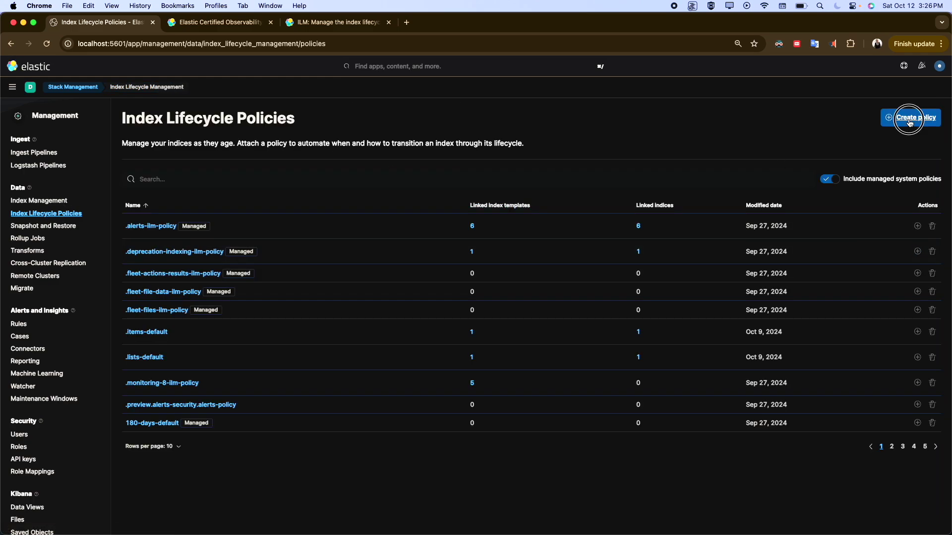
Start a new index lifecycle policy and name it exam-demo
left_click(911, 117)
left_click(163, 161)
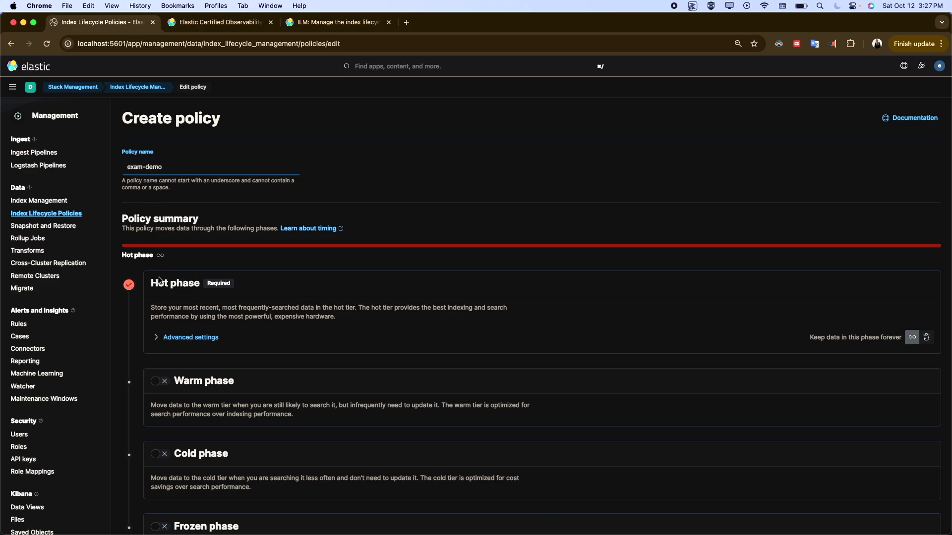
Turn off the recommended rollover defaults in the hot phase and set the maximum primary shard size to 1 gigabyte
left_click(157, 339)
scroll(169, 347, "down", 3)
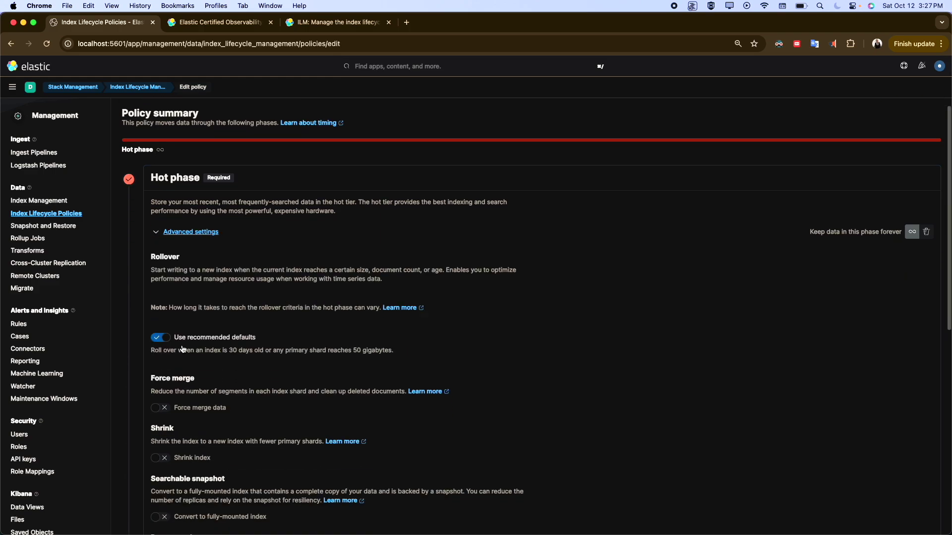
left_click(195, 338)
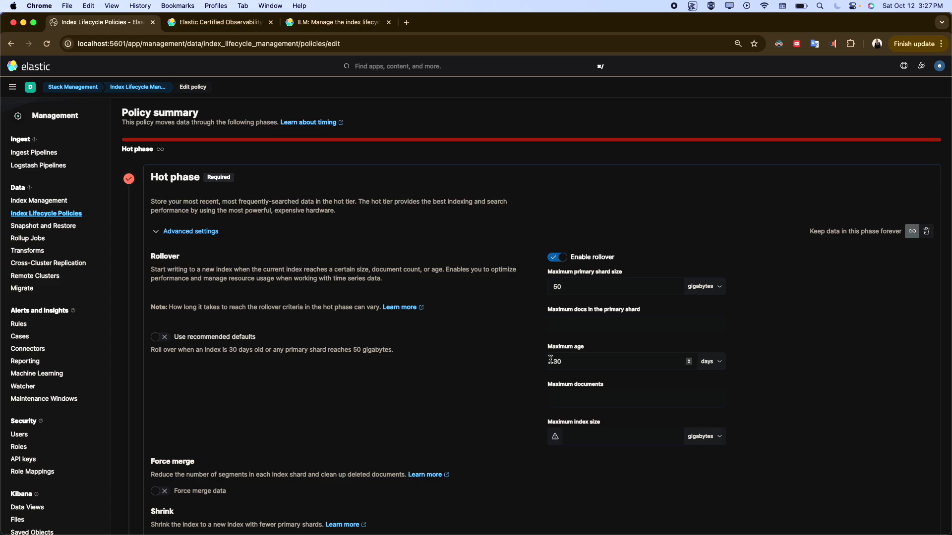
left_click(570, 281)
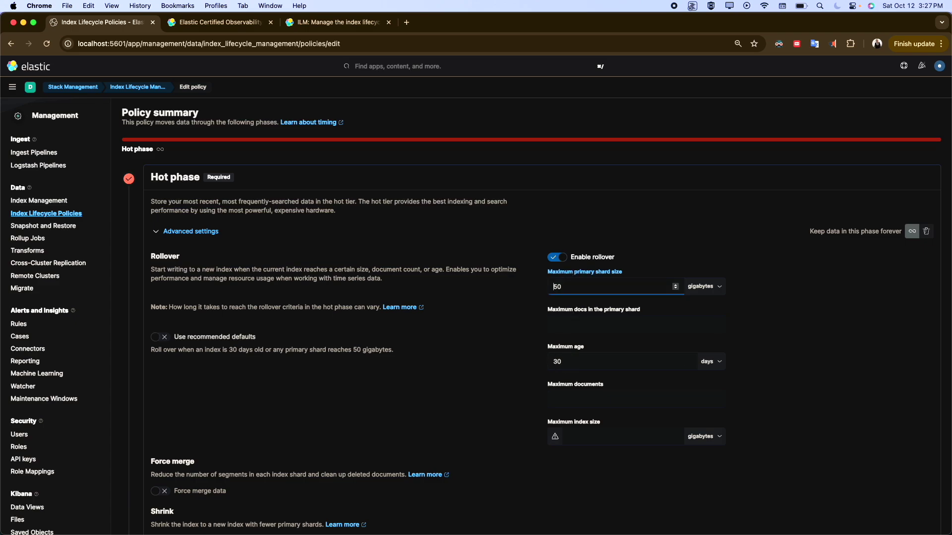
key("BackSpace")
type("1")
Enable the warm phase and set data to move into it when 10 days old
scroll(355, 338, "down", 5)
scroll(355, 337, "up", 5)
scroll(197, 357, "down", 10)
scroll(196, 357, "down", 5)
left_click(160, 342)
left_click(814, 344)
type("10")
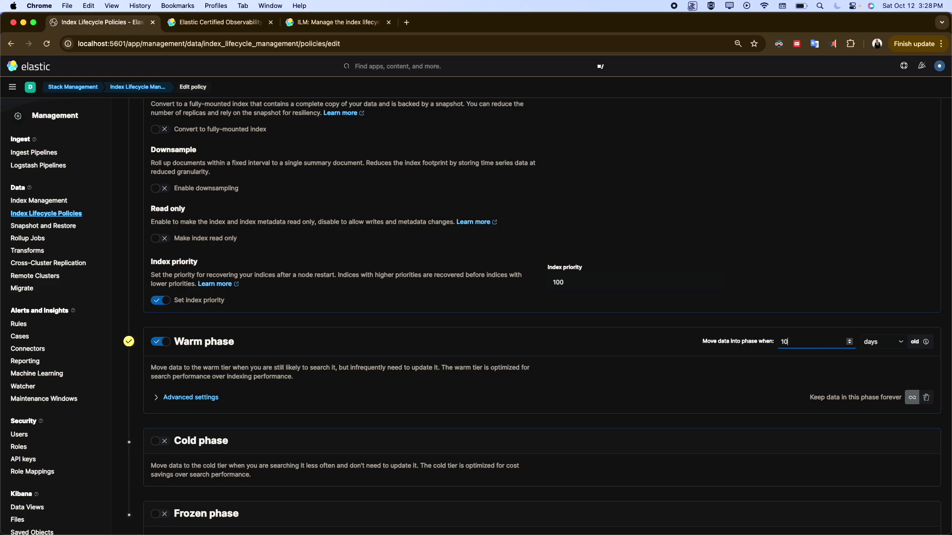
Examine the warm phase's advanced settings, including the force merge option, and collapse them again
left_click(182, 397)
scroll(200, 412, "down", 2)
scroll(201, 413, "down", 1)
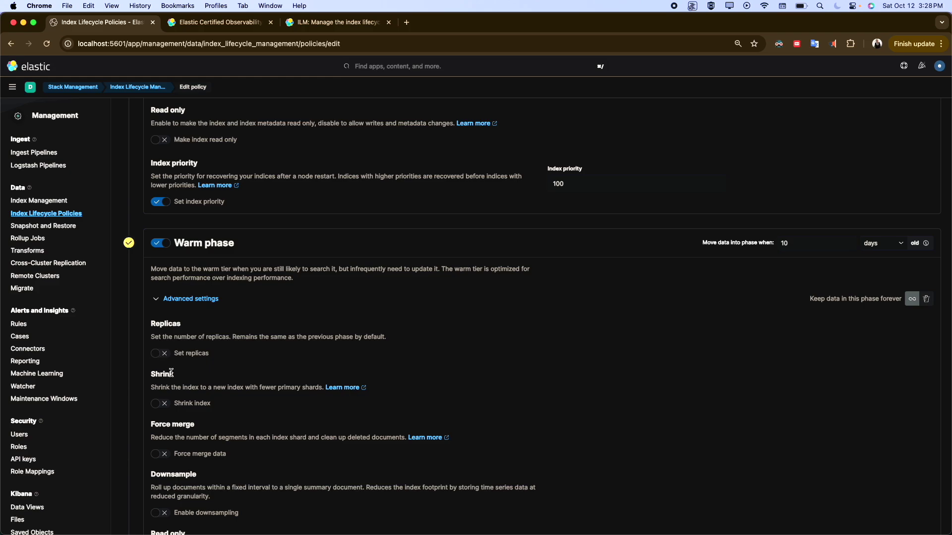
left_click(158, 457)
left_click(161, 456)
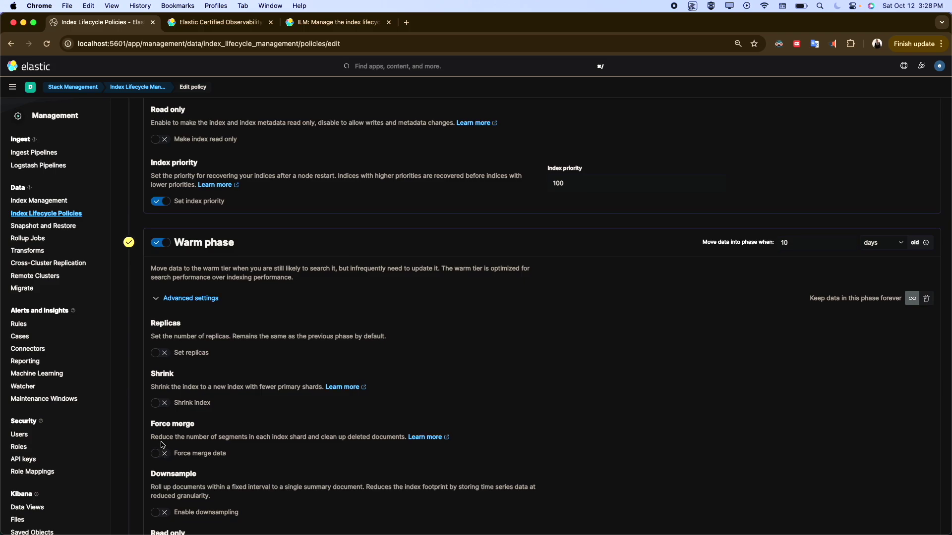
scroll(163, 445, "down", 3)
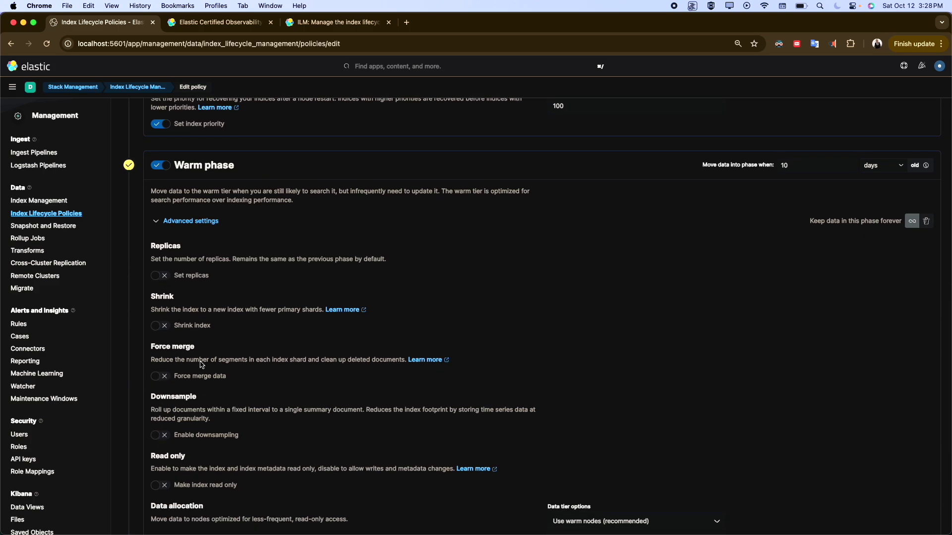
scroll(202, 366, "down", 3)
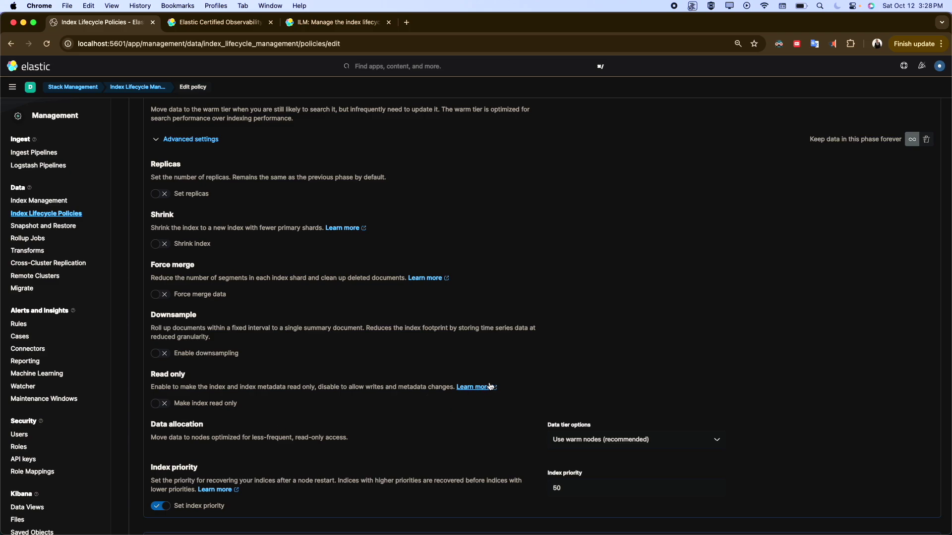
scroll(219, 217, "up", 5)
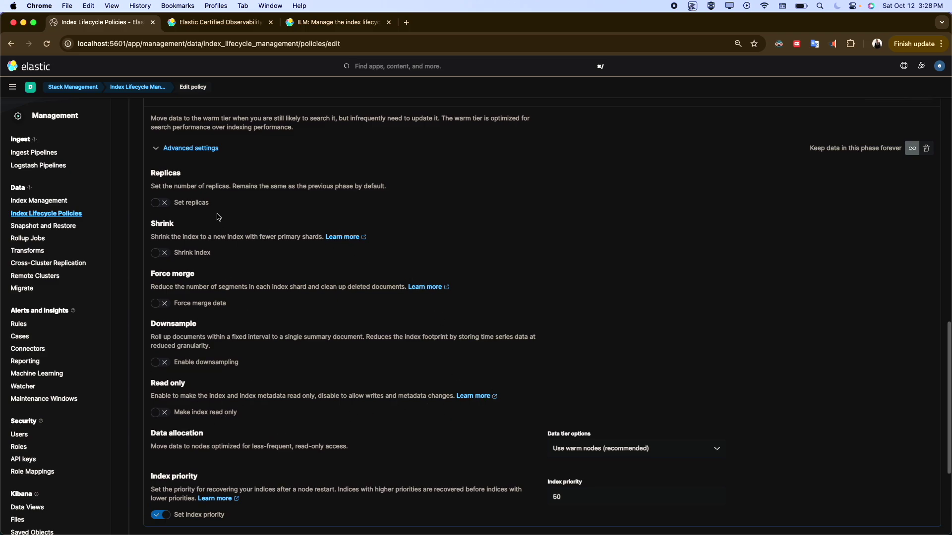
left_click(157, 282)
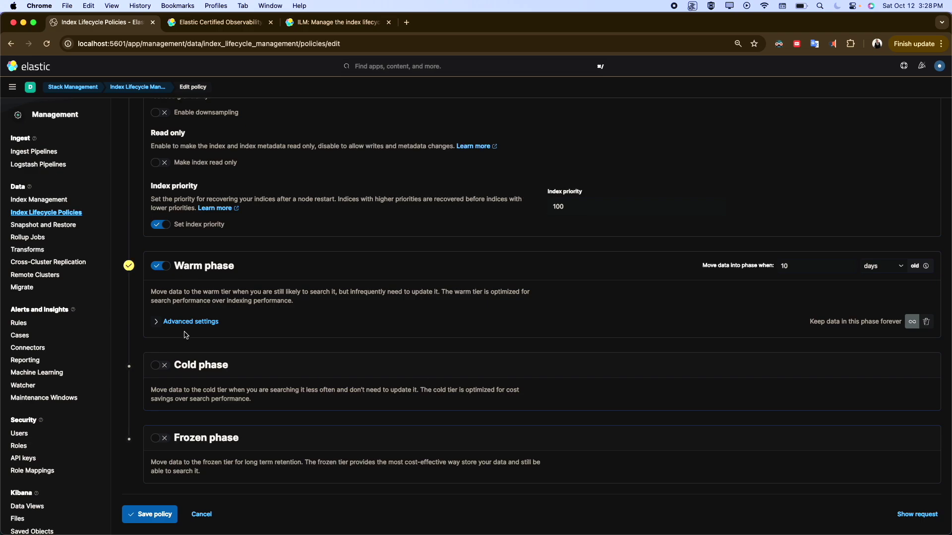
Enable the cold phase and set data to move into it when 60 days old
left_click(159, 368)
left_click(799, 368)
type("60")
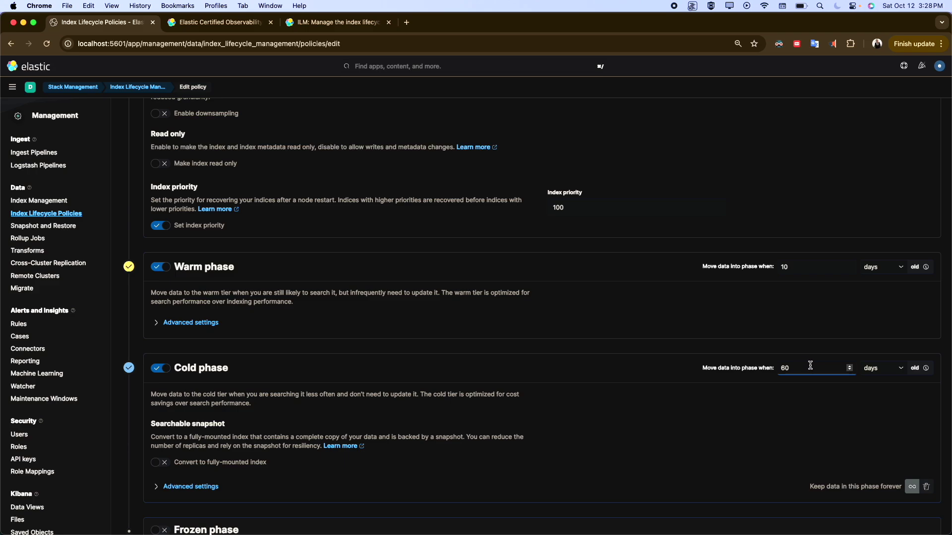
left_click(894, 373)
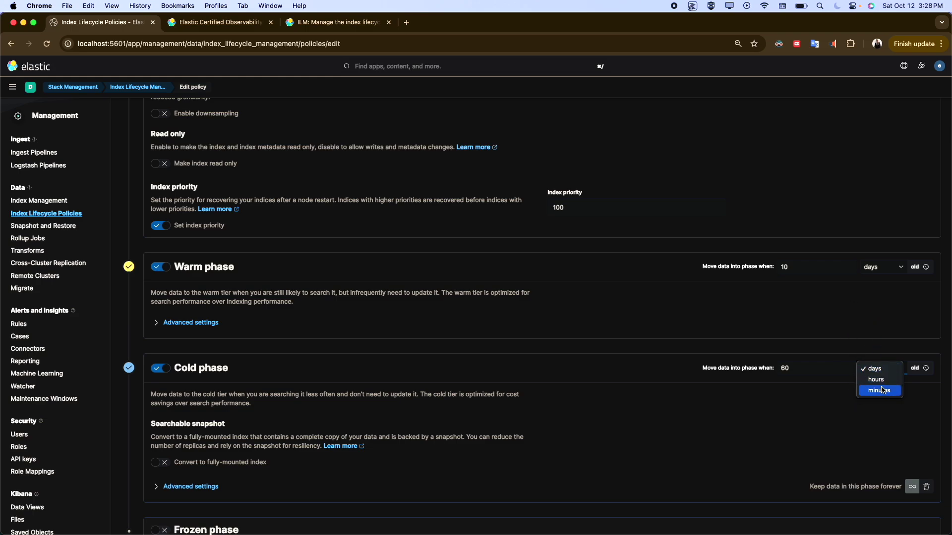
left_click(841, 298)
Examine the cold phase's advanced settings, such as replicas, downsampling and data allocation, and collapse them again
scroll(546, 322, "down", 3)
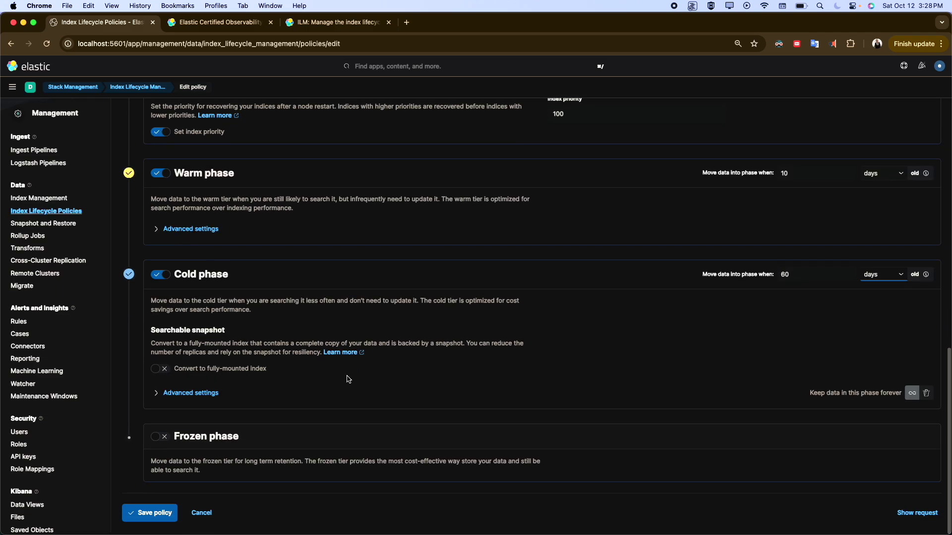
left_click(158, 393)
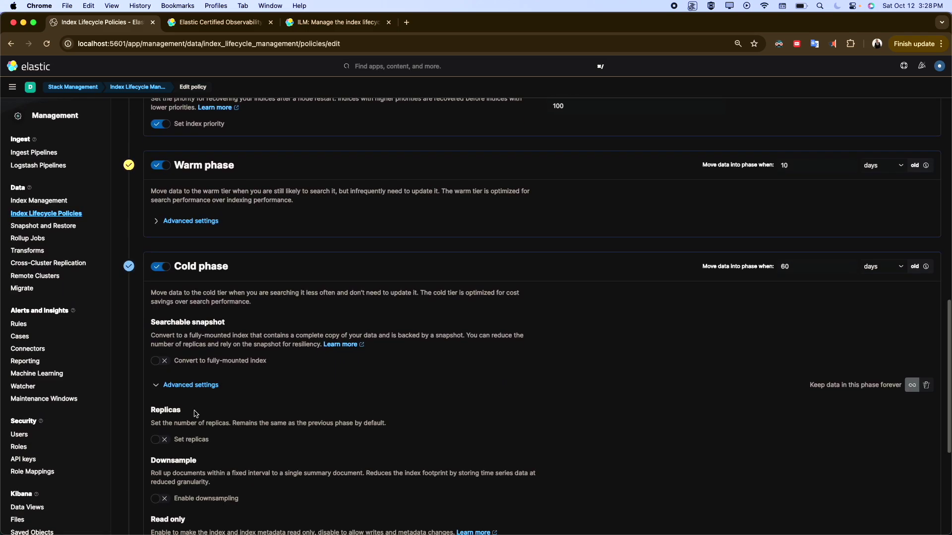
scroll(152, 366, "down", 6)
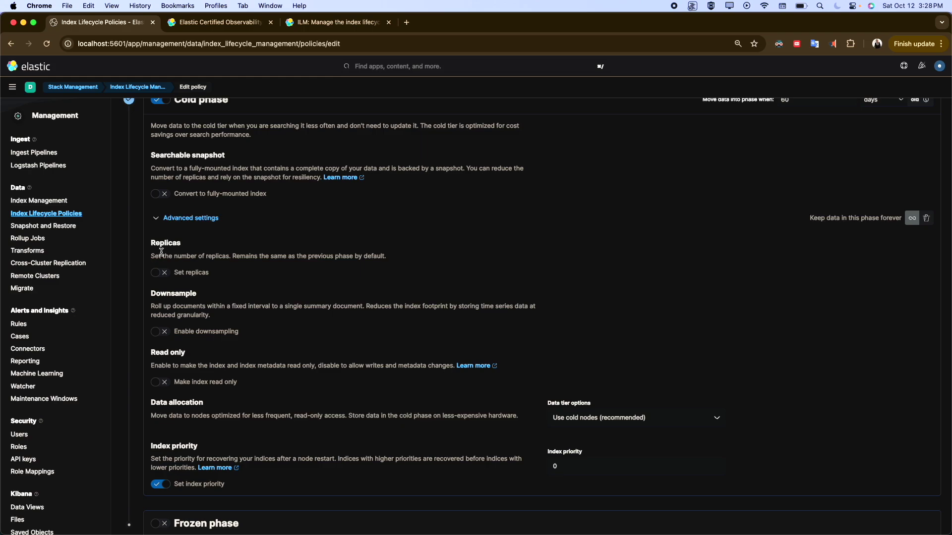
left_click(154, 217)
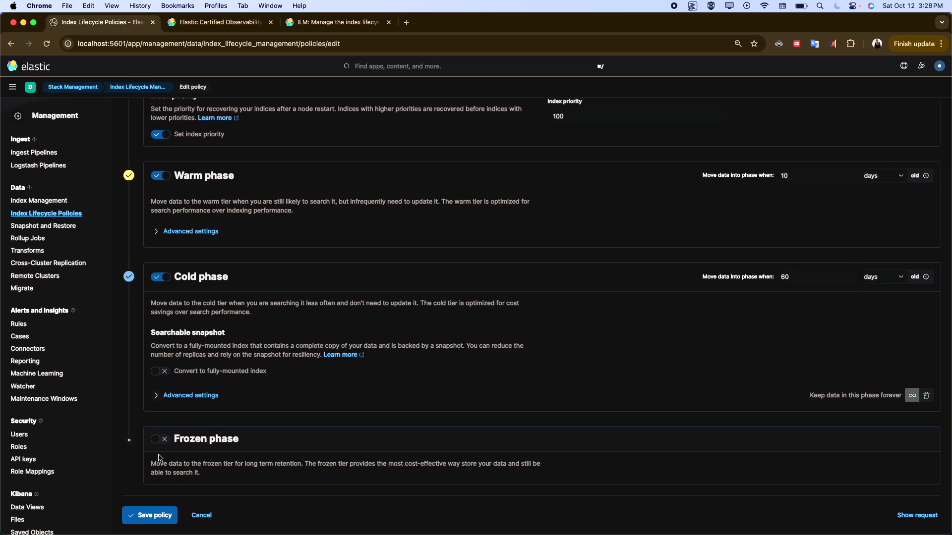
Enable the frozen phase and set data to move into it when 100 days old
left_click(159, 439)
left_click(809, 441)
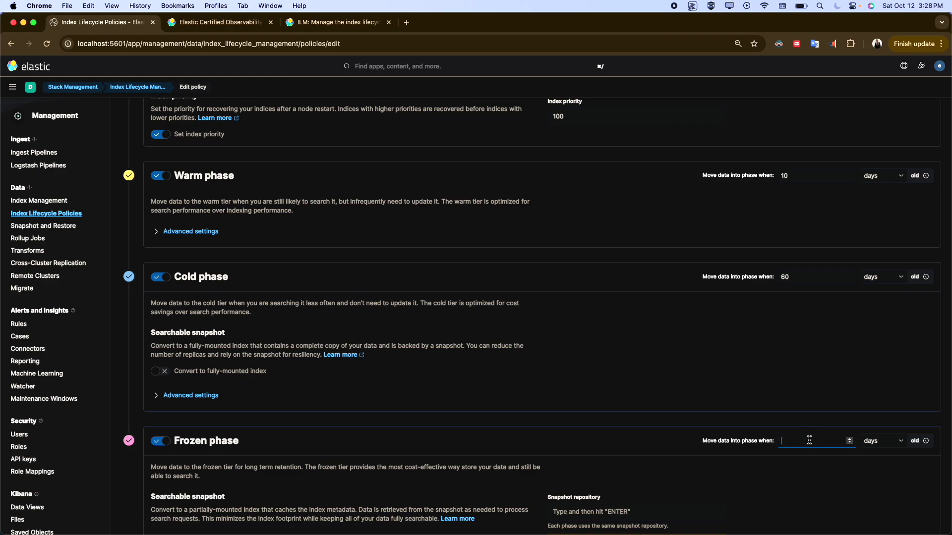
type("100")
Add a delete phase after the last data phase and set data to move into it when 300 days old
scroll(359, 392, "down", 5)
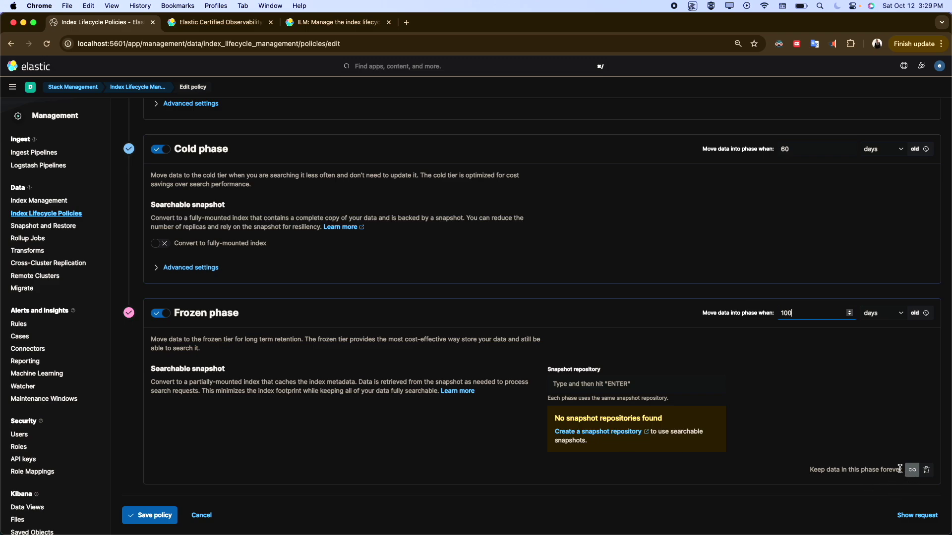
left_click(926, 473)
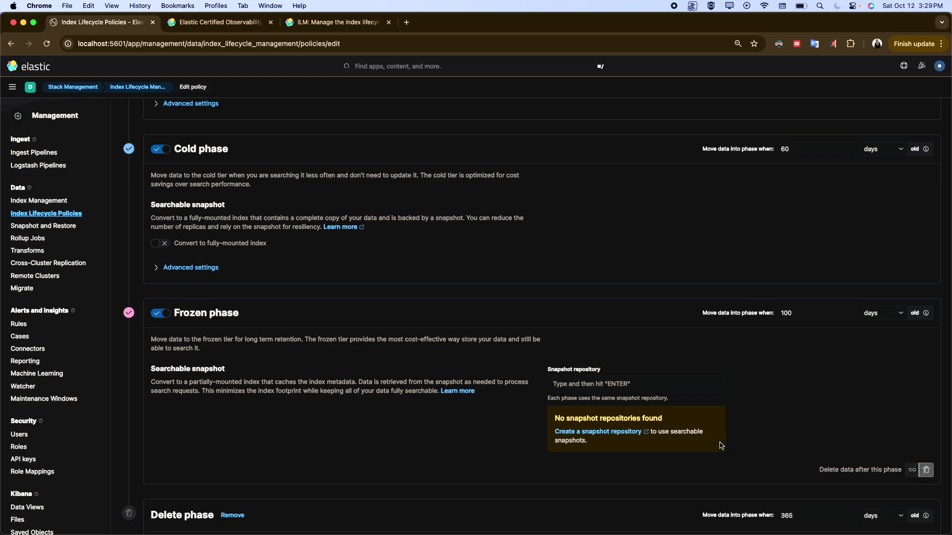
scroll(722, 447, "down", 3)
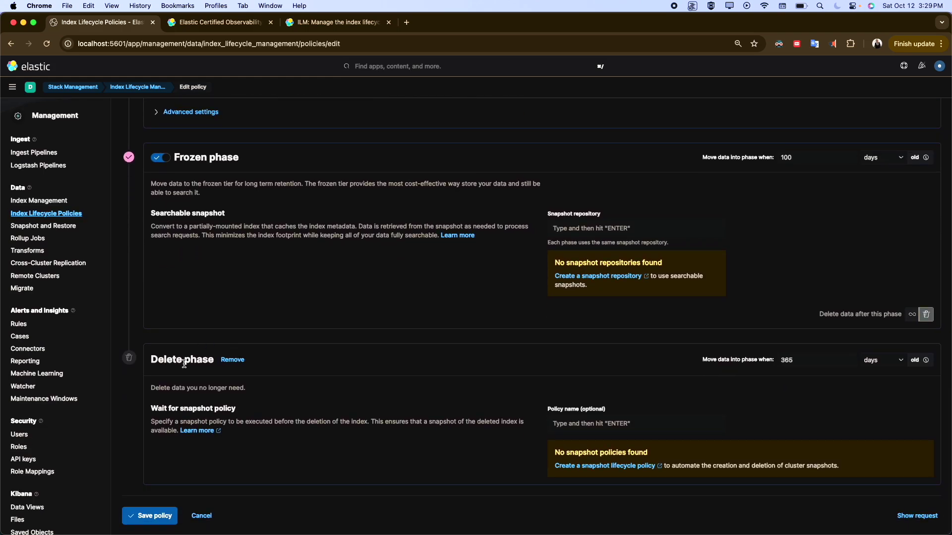
left_click(580, 427)
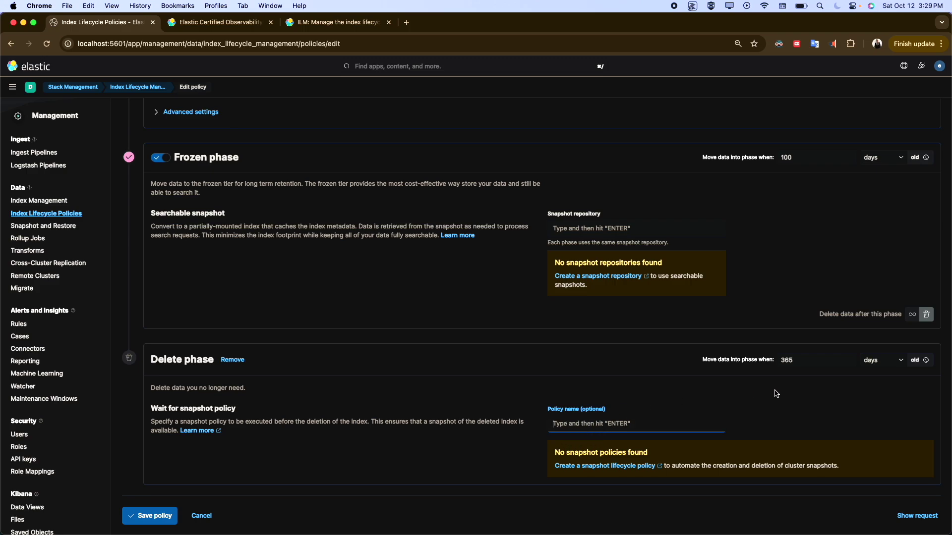
double_click(799, 359)
type("300")
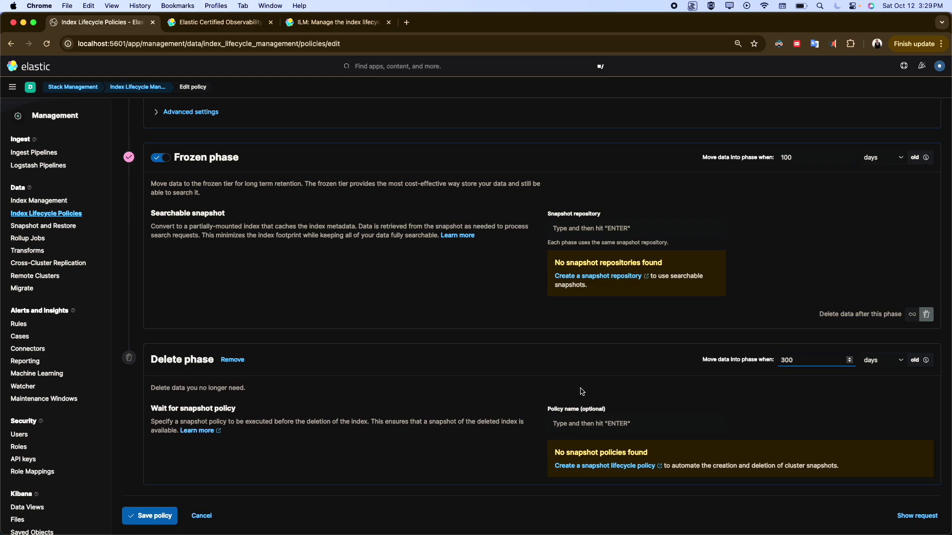
Disable the frozen phase, which requires a snapshot repository, and save the exam-demo policy
left_click(151, 516)
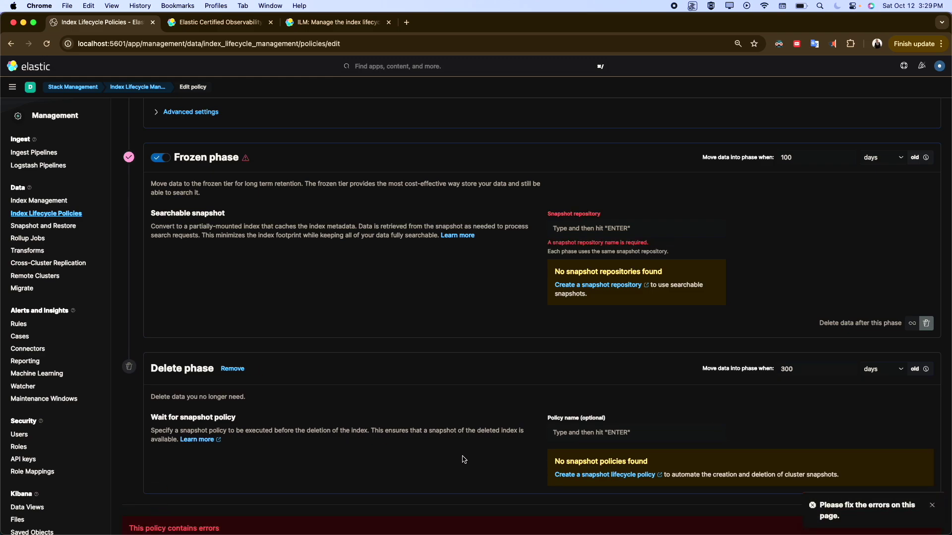
left_click(575, 226)
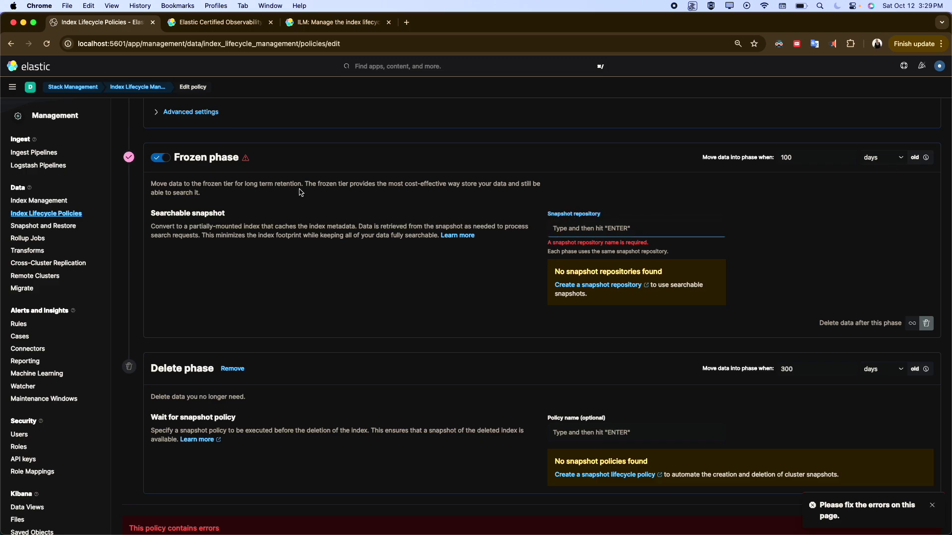
left_click(163, 157)
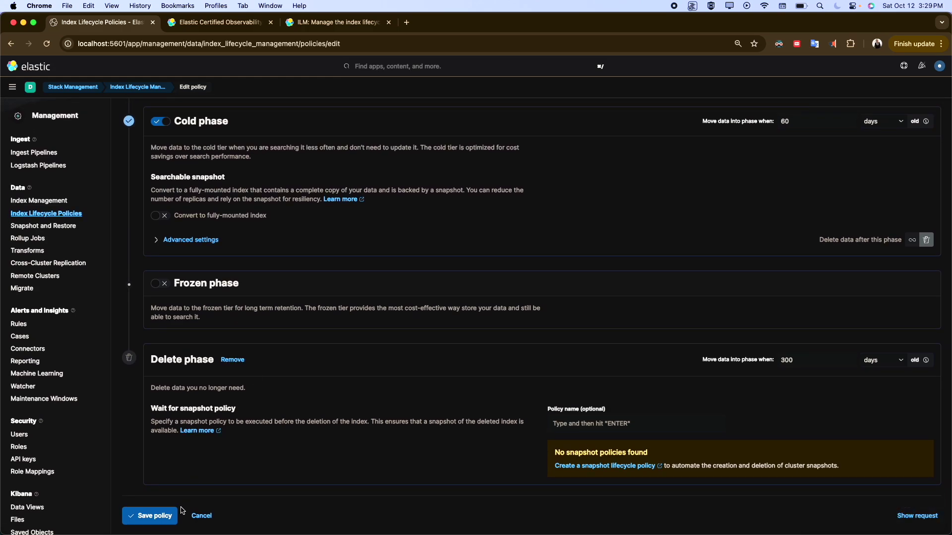
left_click(152, 515)
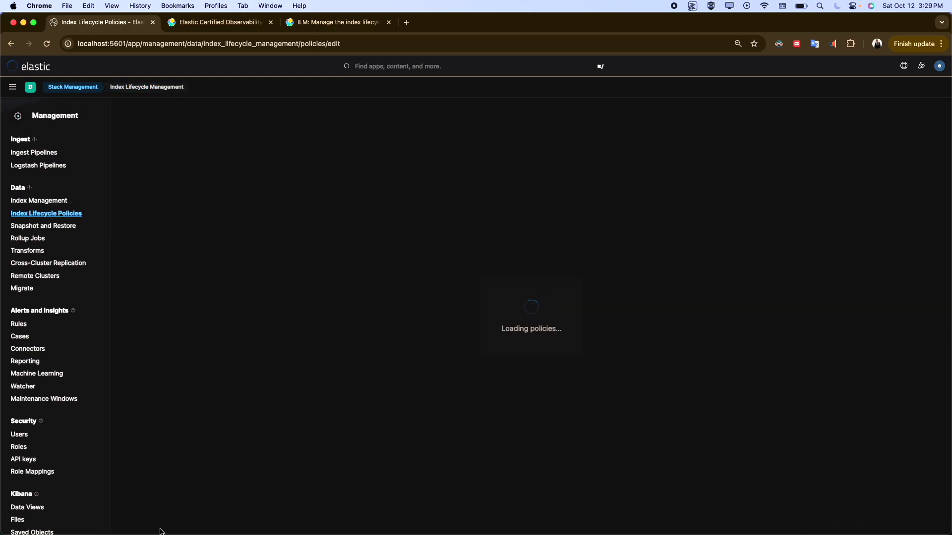
Search the lifecycle policies for "demo" and go to the Index Management page
left_click(175, 178)
type("demo")
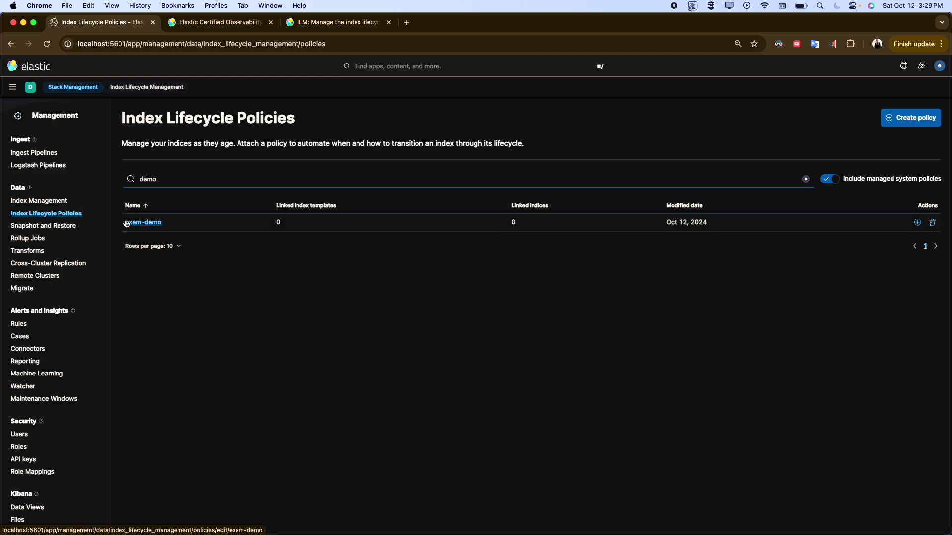
left_click(58, 201)
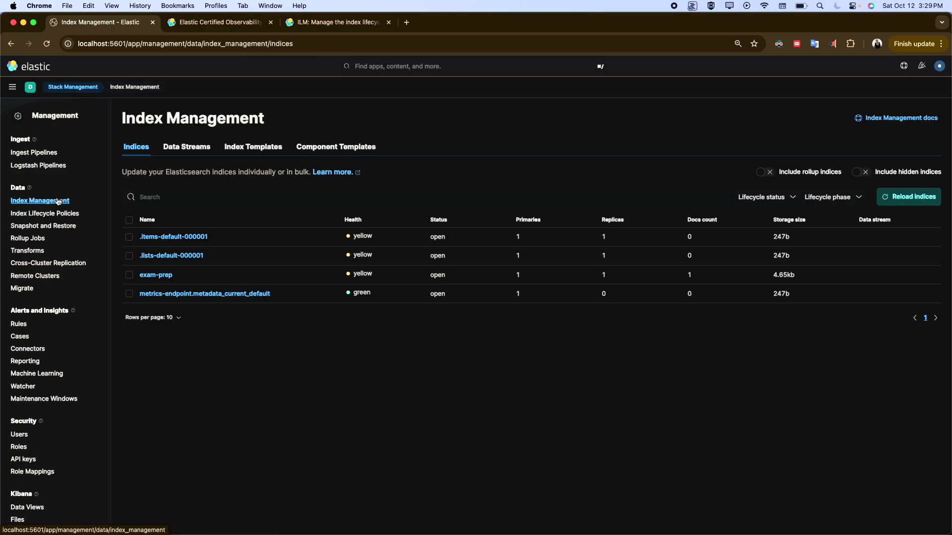